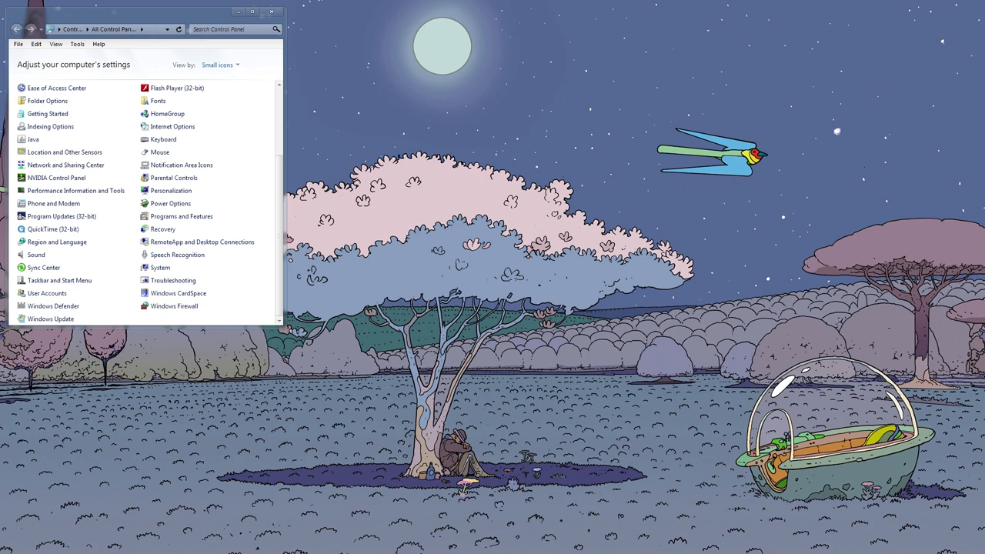
- Switch the Saffire Audio level display from percentage to decibels (0.0 dB)
drag(649, 72, 656, 77)
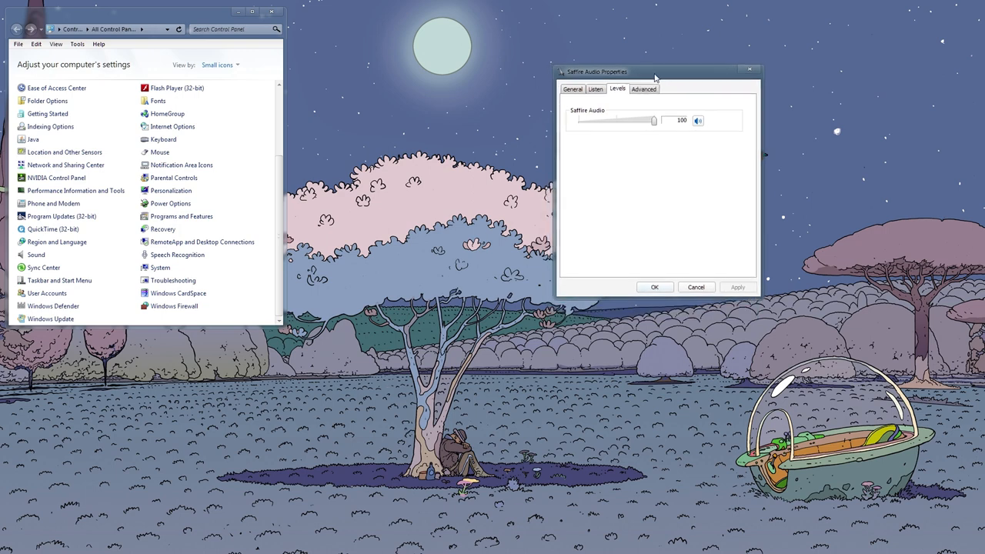
right_click(655, 123)
click(680, 141)
- Dismiss the Saffire Audio Properties dialog with Escape
key(Escape)
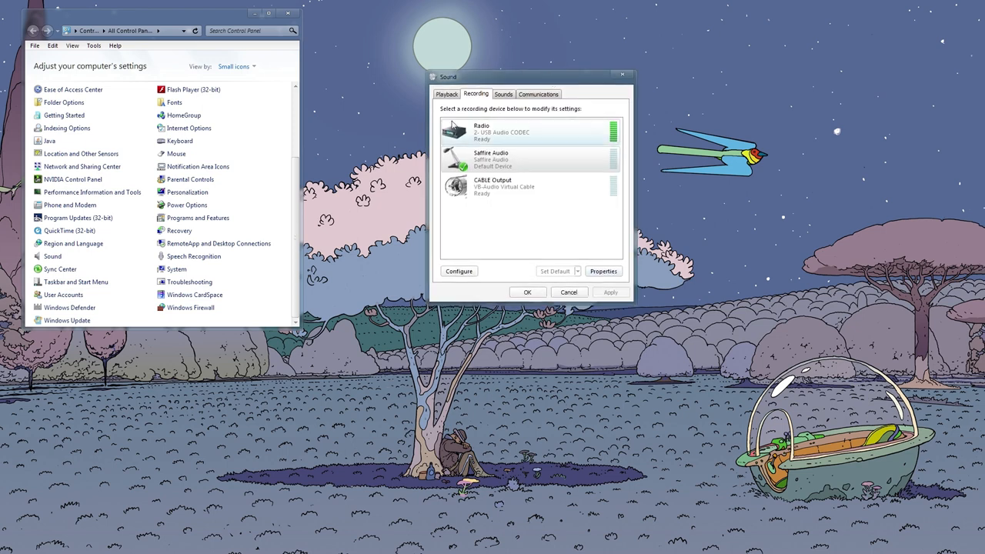
- From the Recording devices list, bring up the Radio USB Audio CODEC properties
click(448, 94)
drag(478, 78, 477, 62)
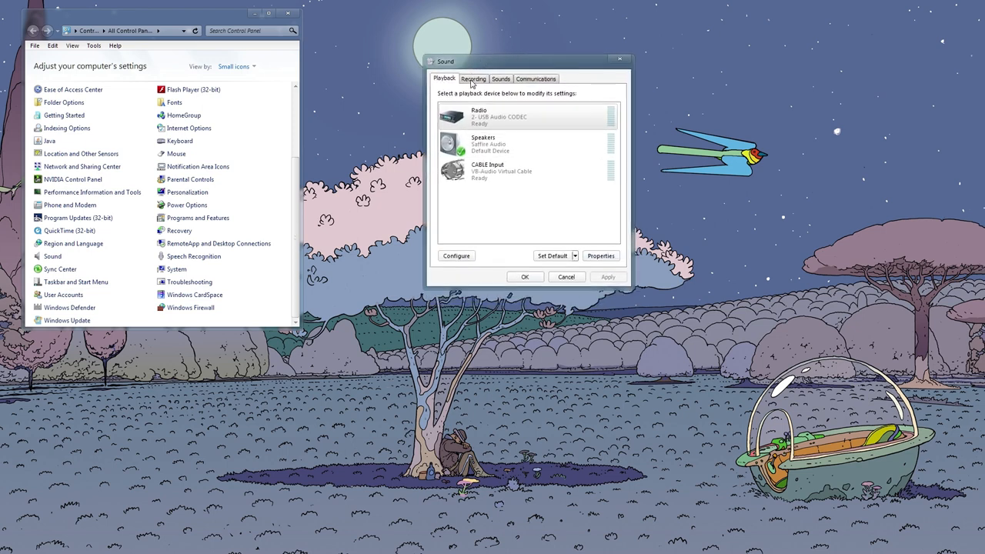
click(472, 78)
click(537, 123)
right_click(568, 123)
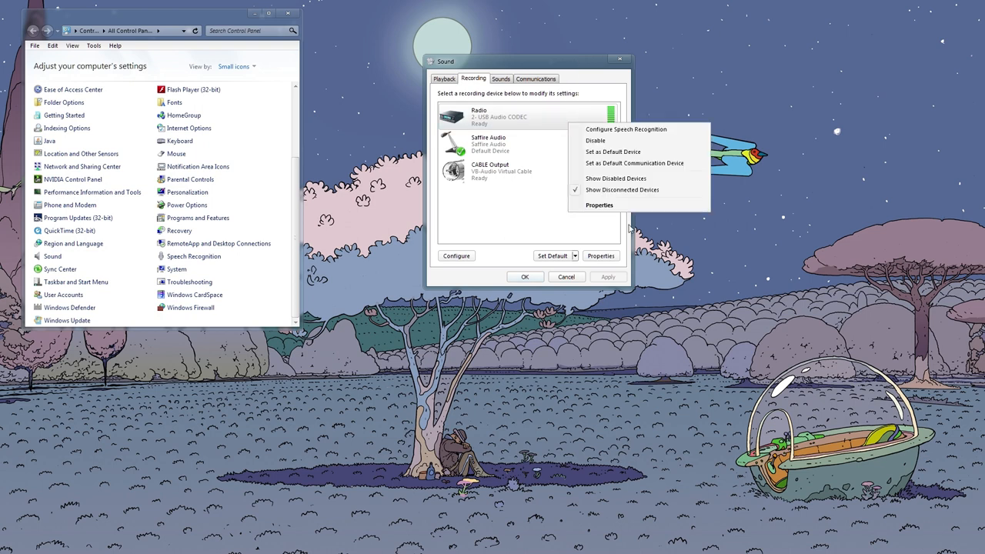
click(615, 206)
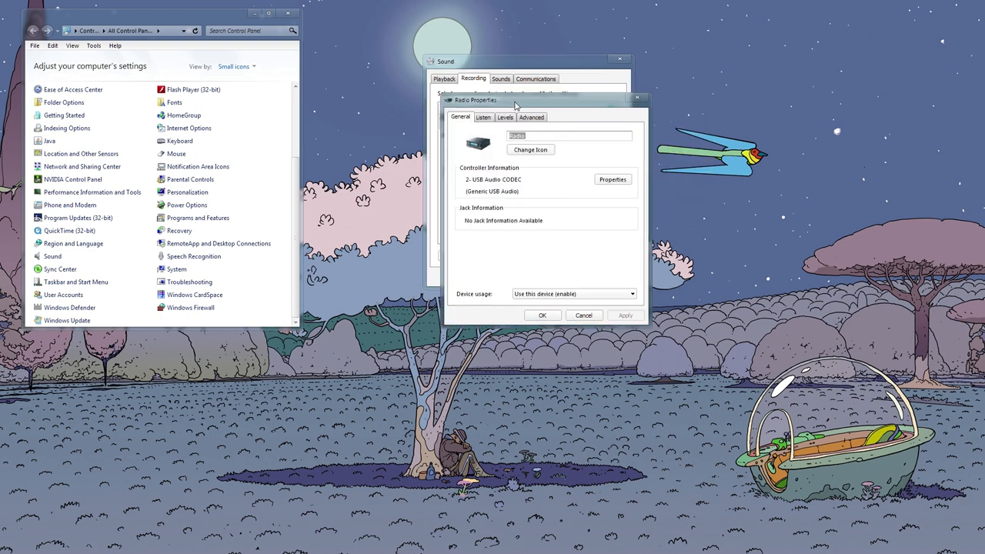
- Position the Radio properties beside the Sound window and show its Levels (+30.0 dB)
drag(523, 73, 709, 70)
click(700, 83)
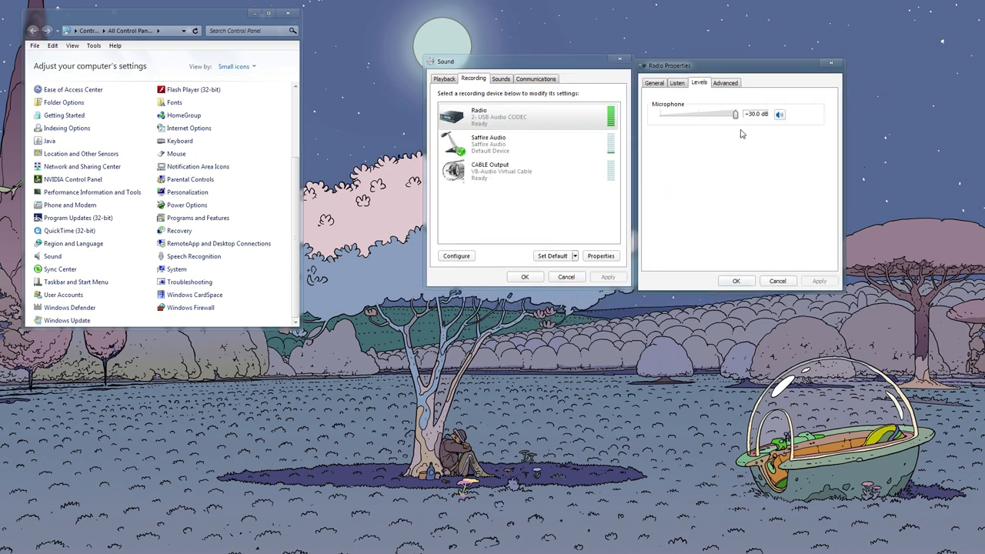
drag(766, 72, 770, 69)
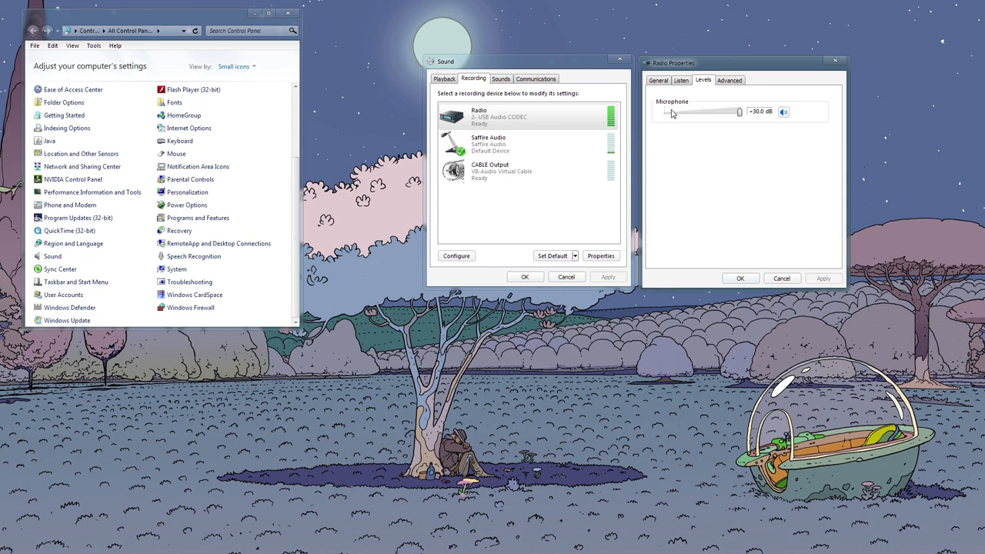
- Keep the Radio level in decibels, glance at Advanced, then lower the microphone gain toward 0 dB
right_click(737, 113)
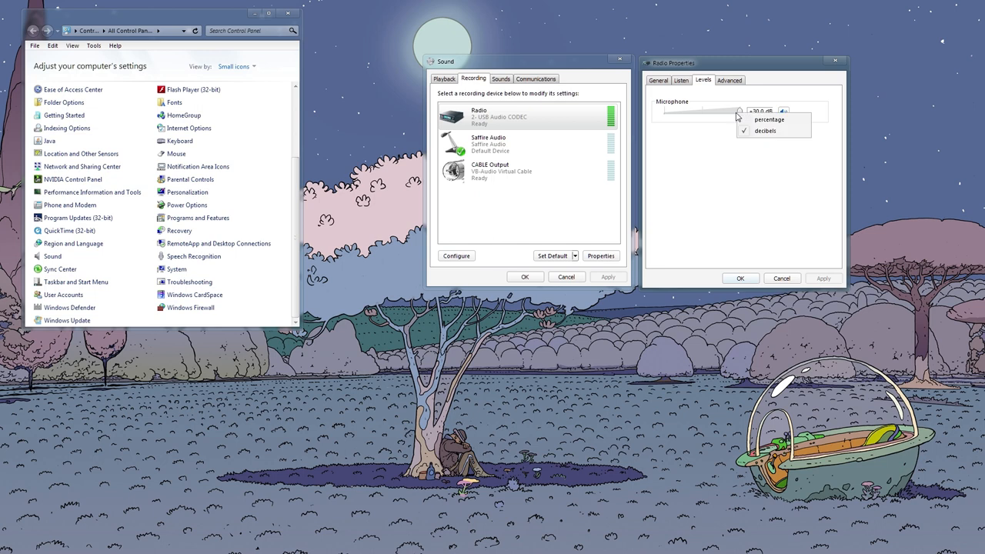
click(742, 120)
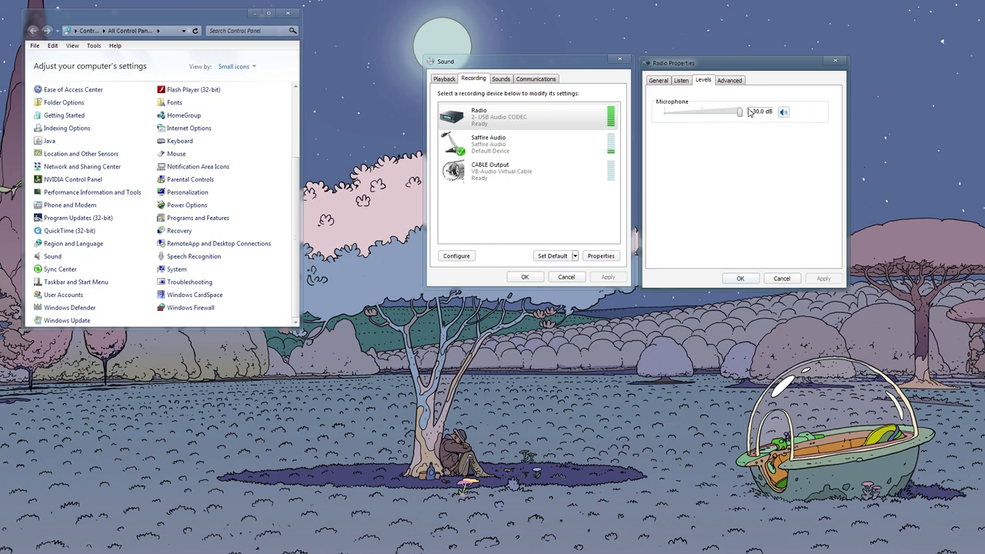
drag(756, 70, 761, 71)
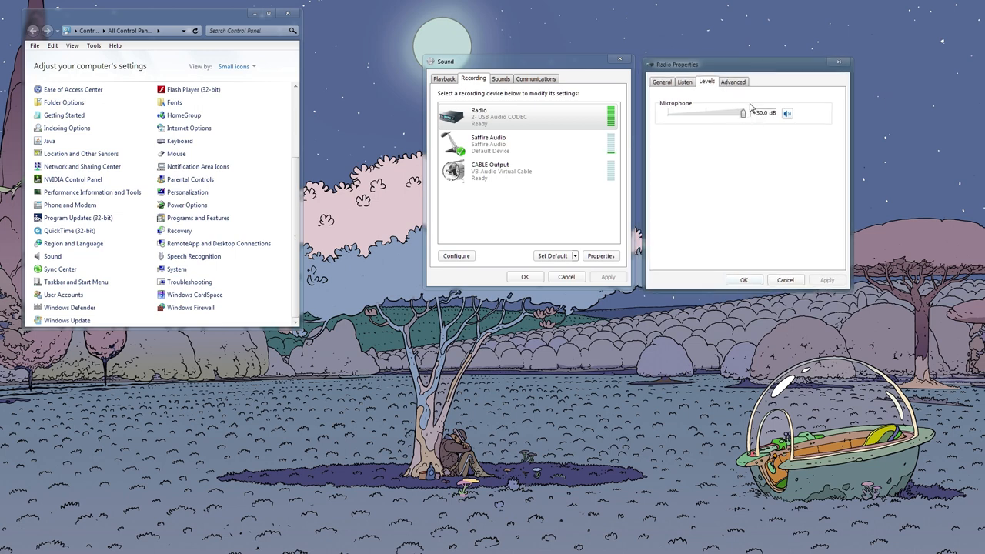
click(735, 82)
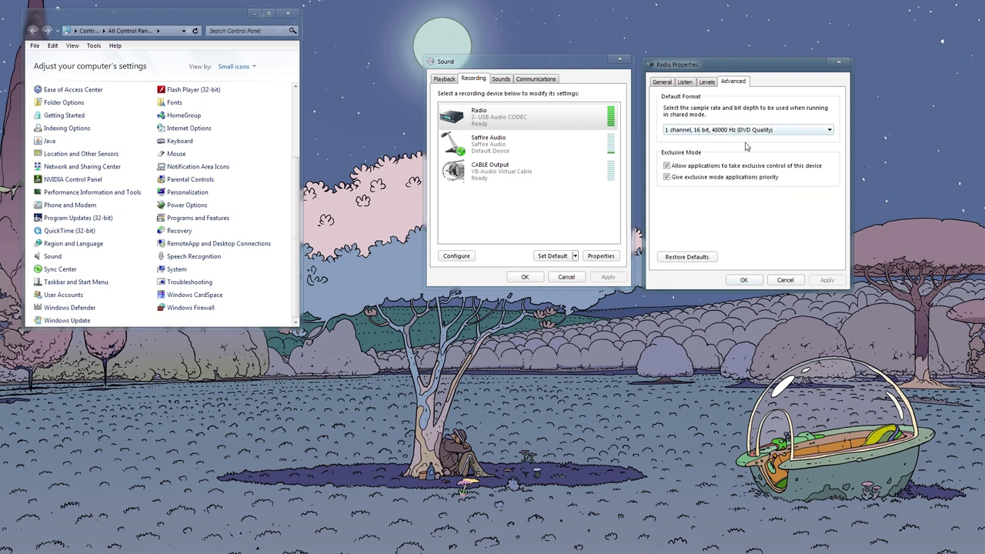
click(712, 90)
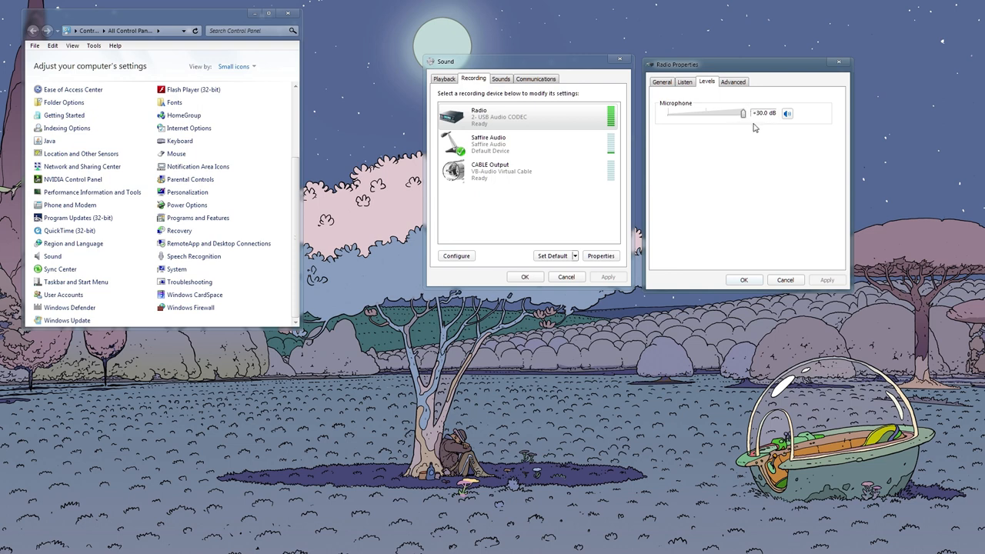
click(731, 82)
drag(743, 114, 672, 119)
- Check the Radio Advanced format settings and return to Levels holding at -0.4 dB
drag(746, 66, 744, 70)
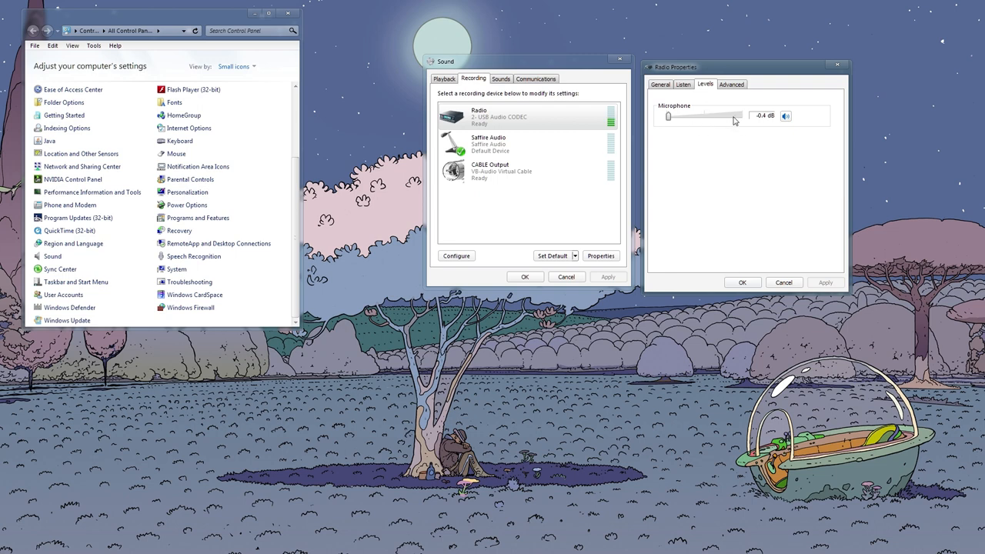
click(733, 84)
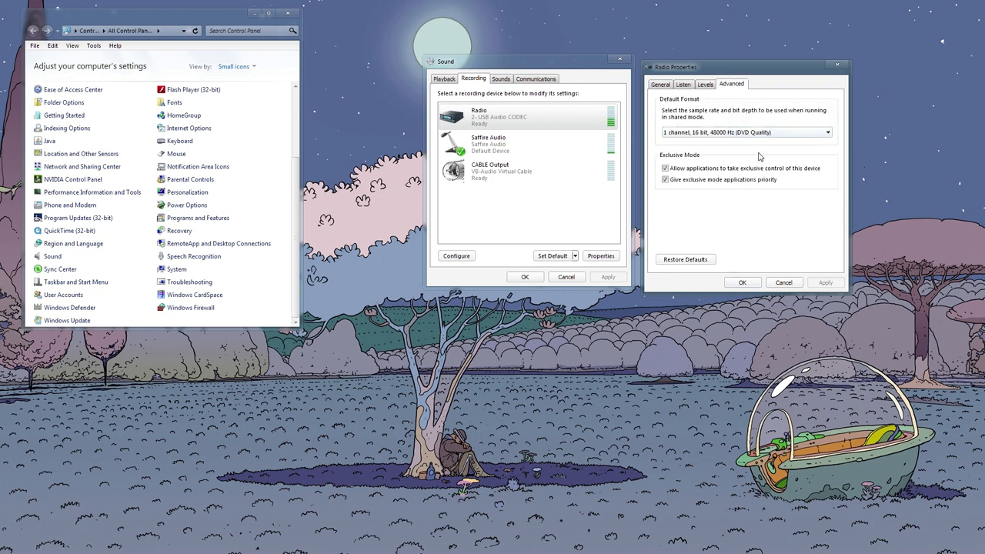
click(704, 85)
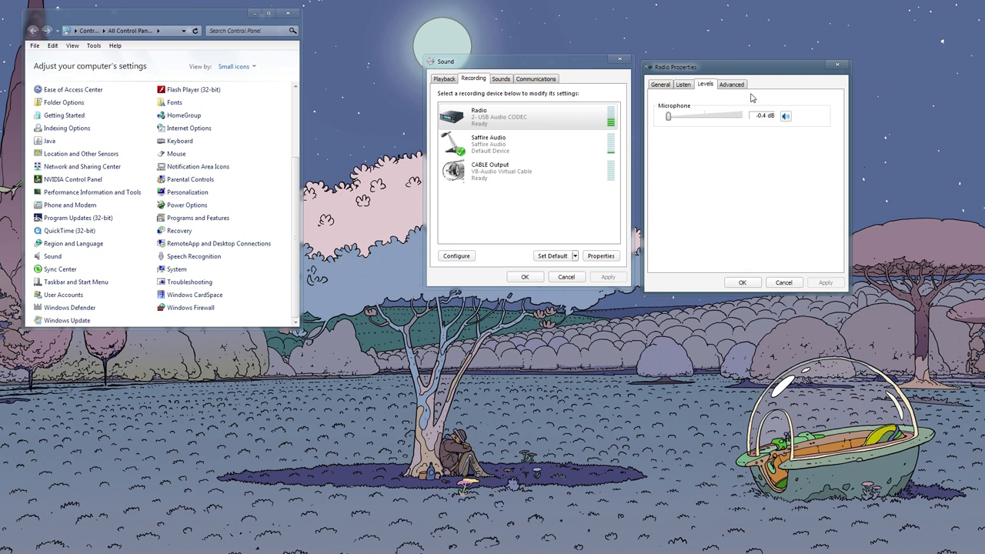
- Reposition the Radio Properties dialog while its microphone gain stays at -0.4 dB
drag(762, 76, 762, 69)
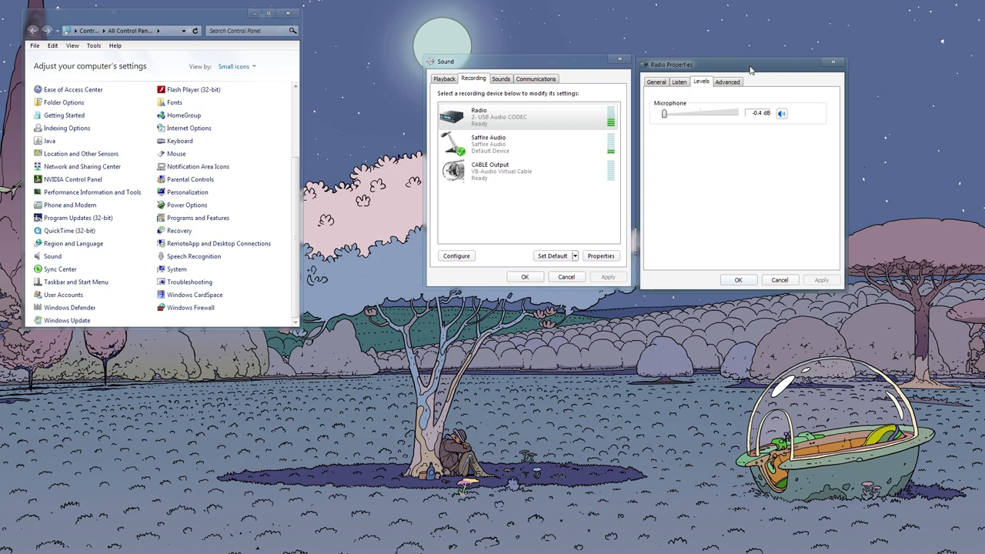
drag(756, 65, 757, 73)
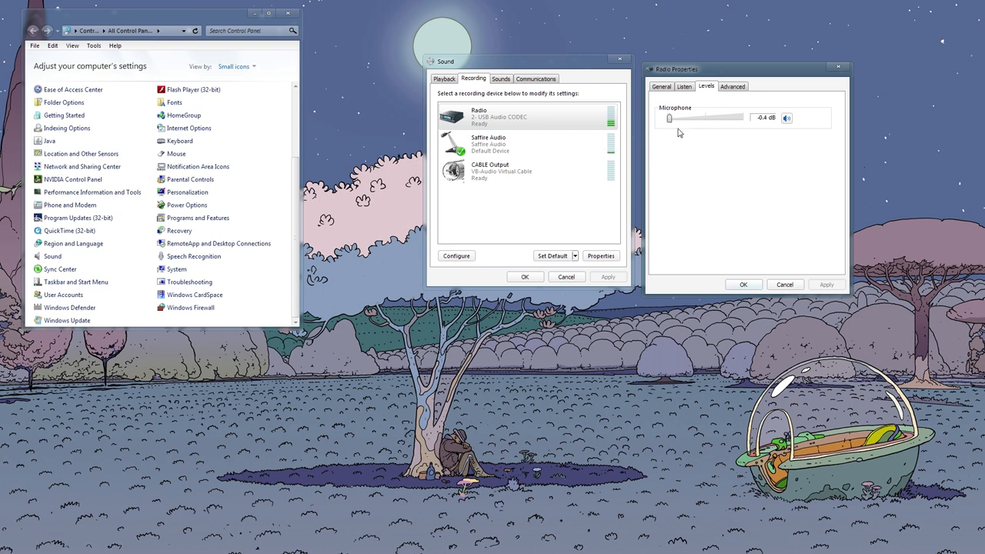
drag(729, 75, 726, 70)
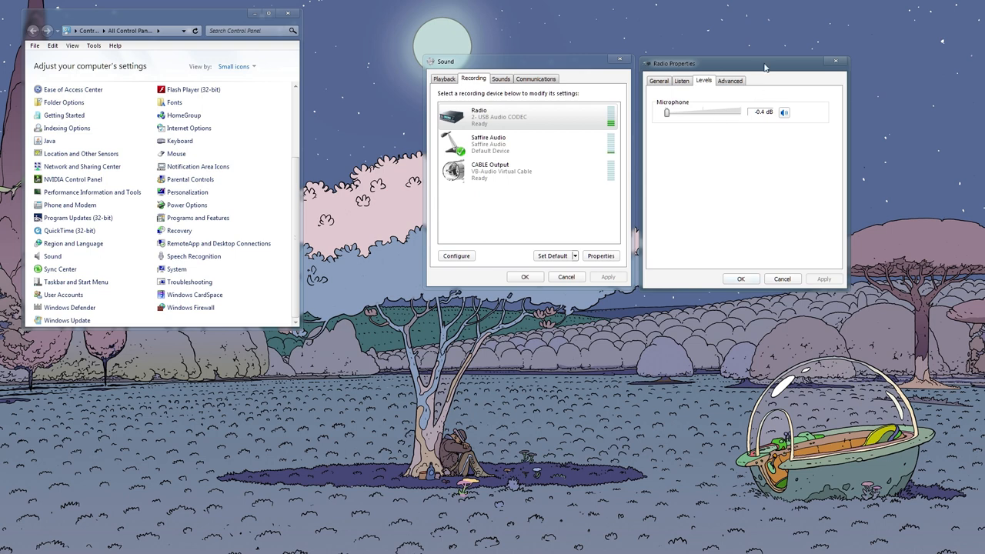
drag(764, 64, 759, 66)
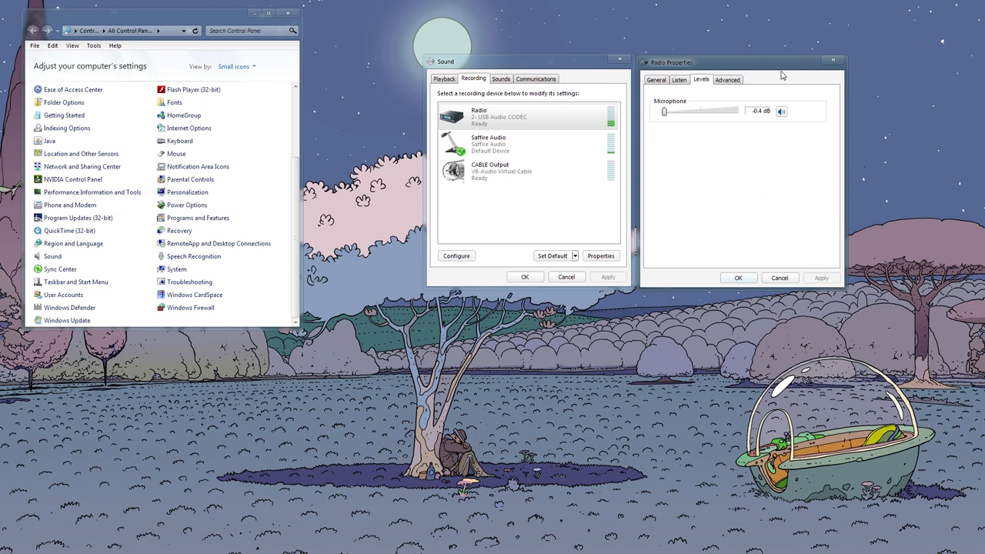
drag(780, 69, 779, 72)
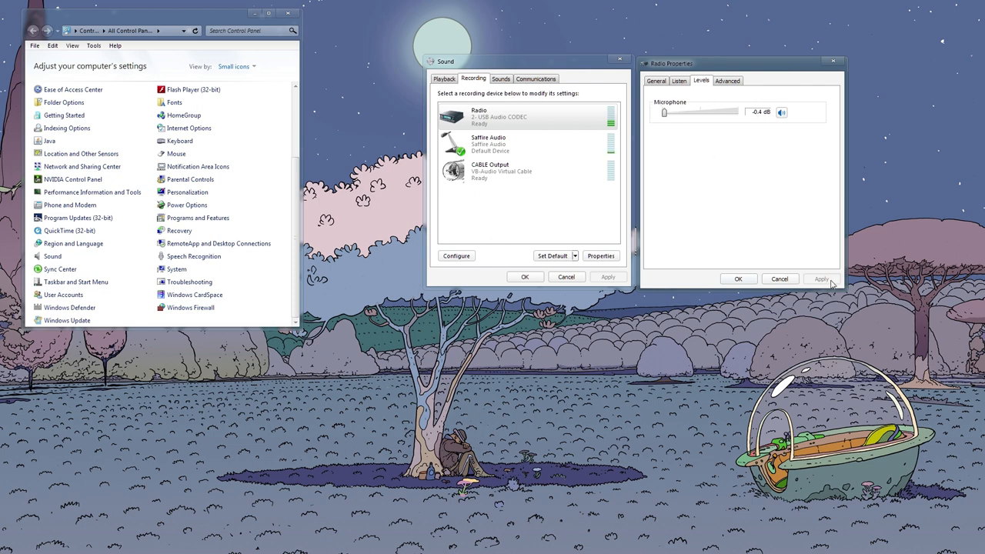
click(750, 284)
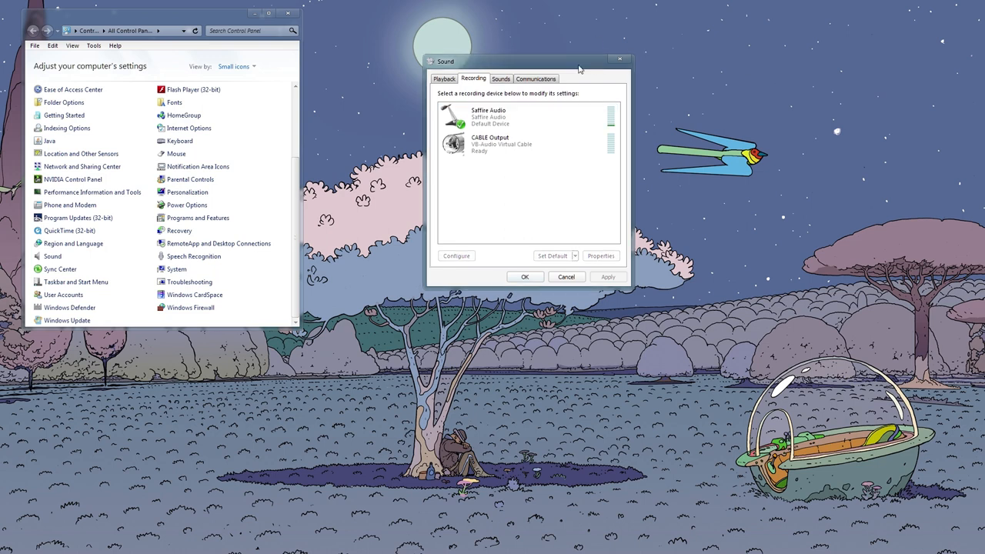
drag(579, 68, 579, 61)
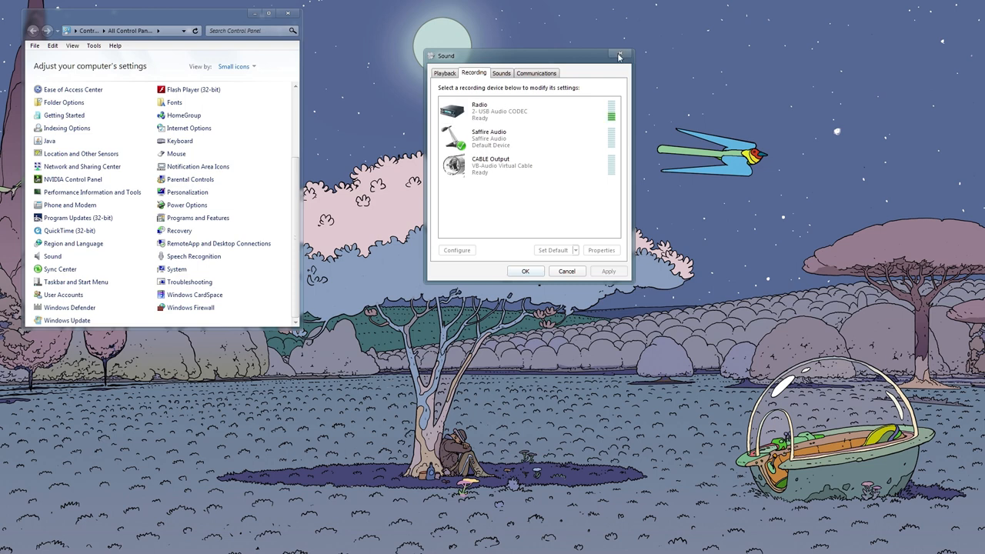
click(538, 111)
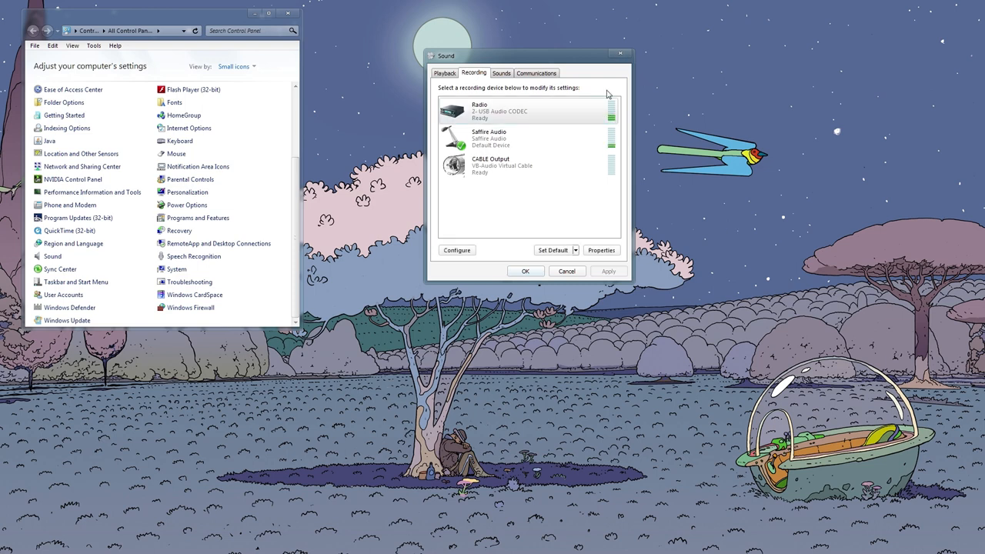
drag(590, 57, 595, 59)
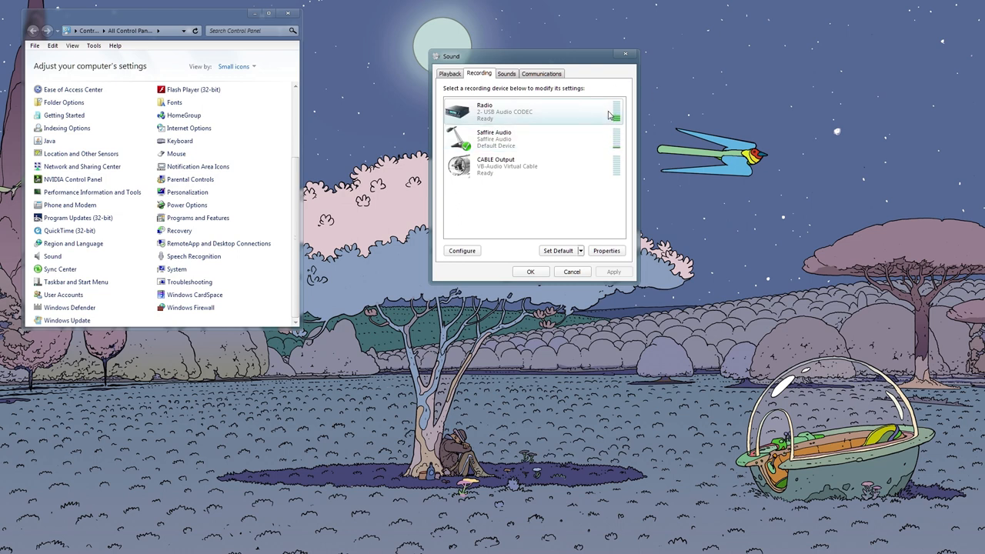
drag(583, 63, 586, 63)
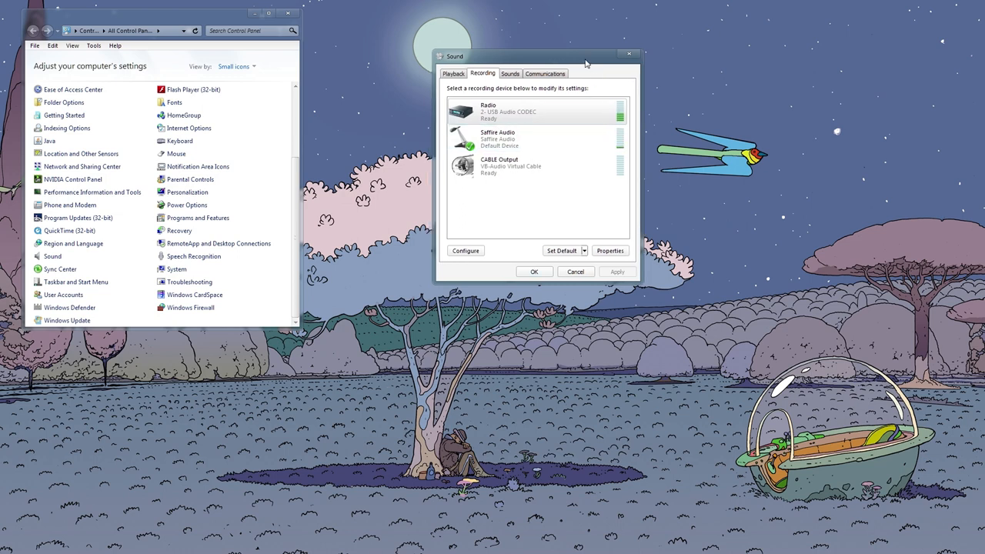
double_click(601, 112)
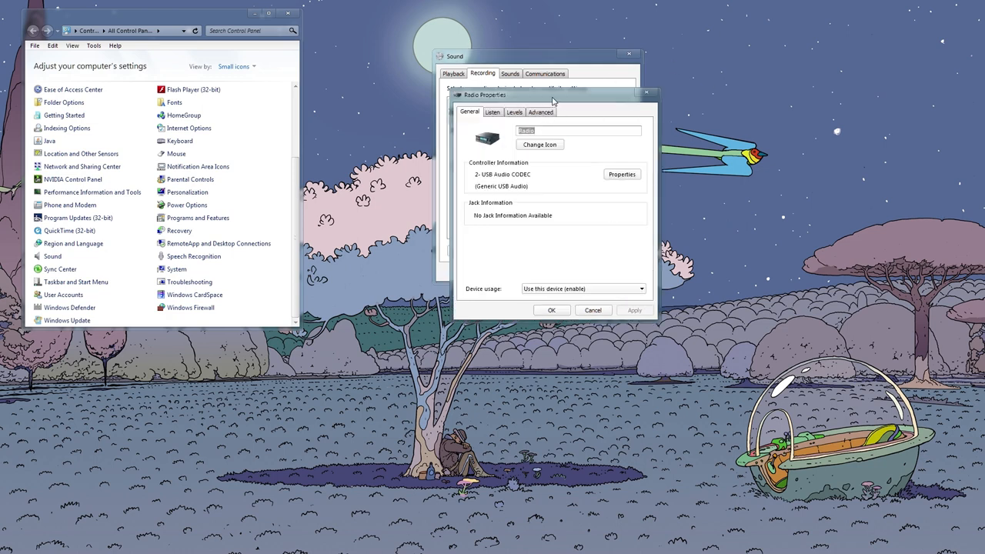
drag(554, 94, 768, 57)
click(728, 74)
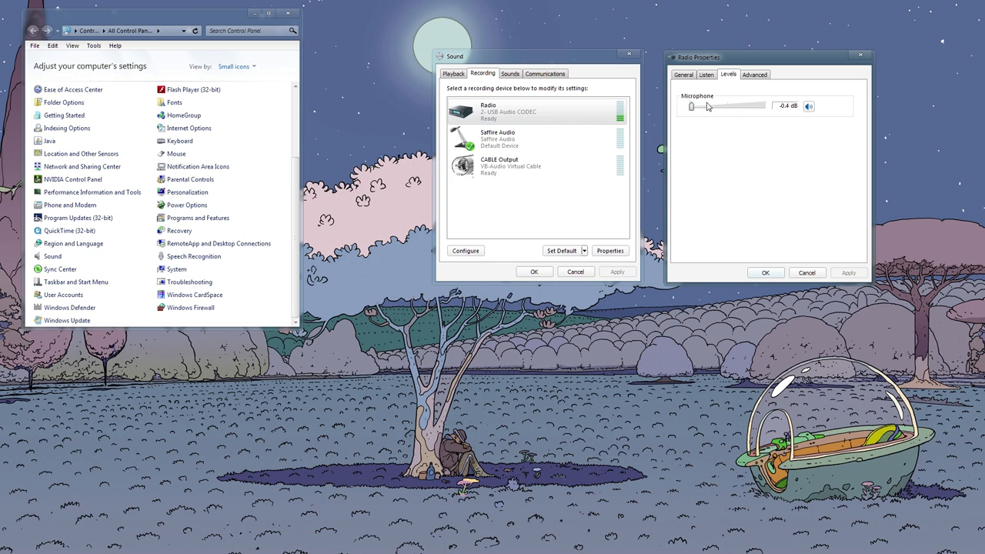
drag(776, 62, 768, 67)
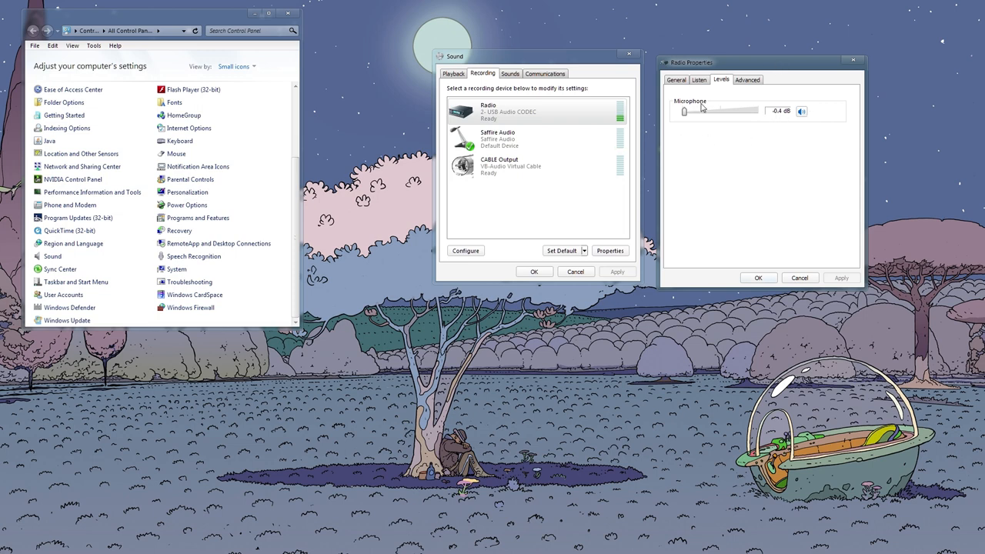
click(750, 80)
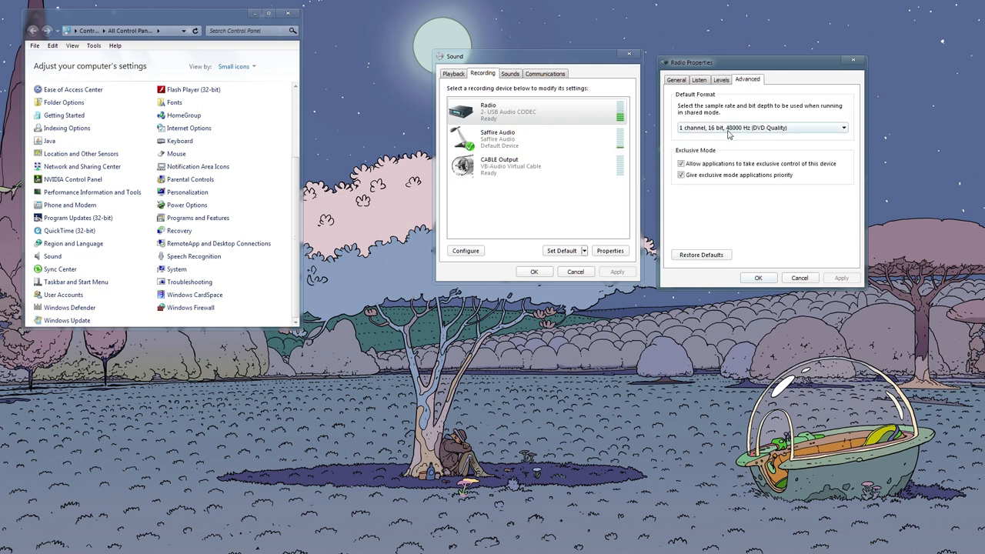
click(721, 80)
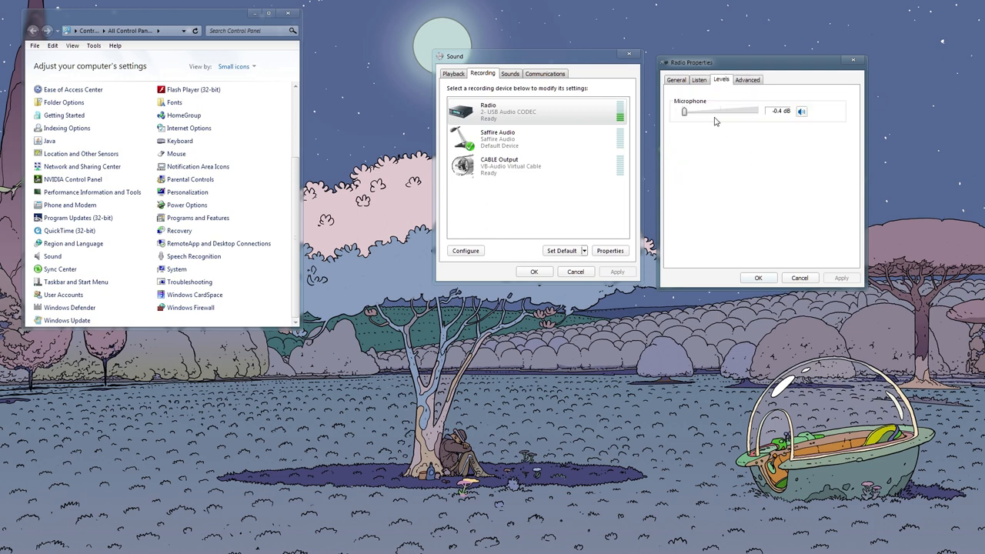
click(758, 278)
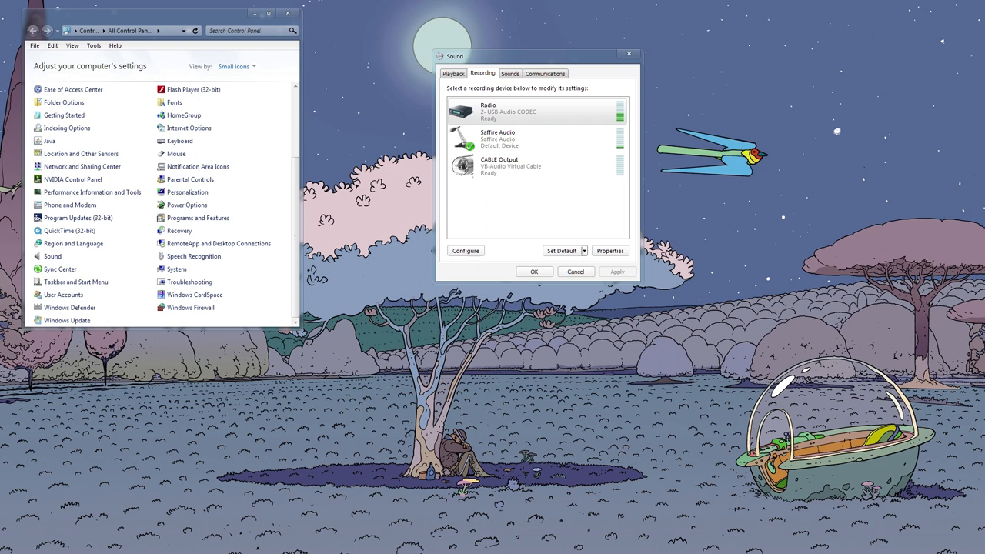
- Place the Peak Level meter beside the Sound dialog and confirm Radio as its input device
drag(670, 98, 680, 74)
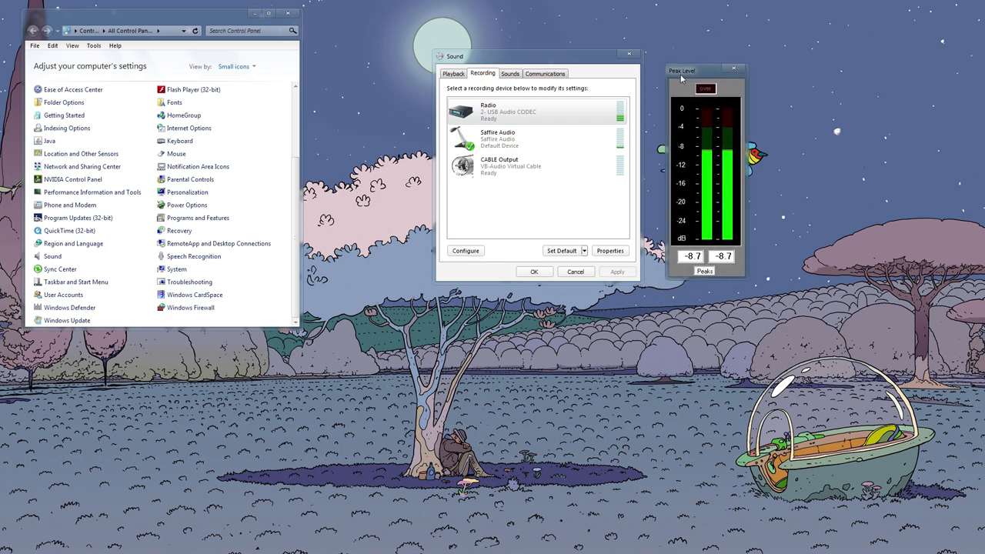
drag(712, 72, 702, 68)
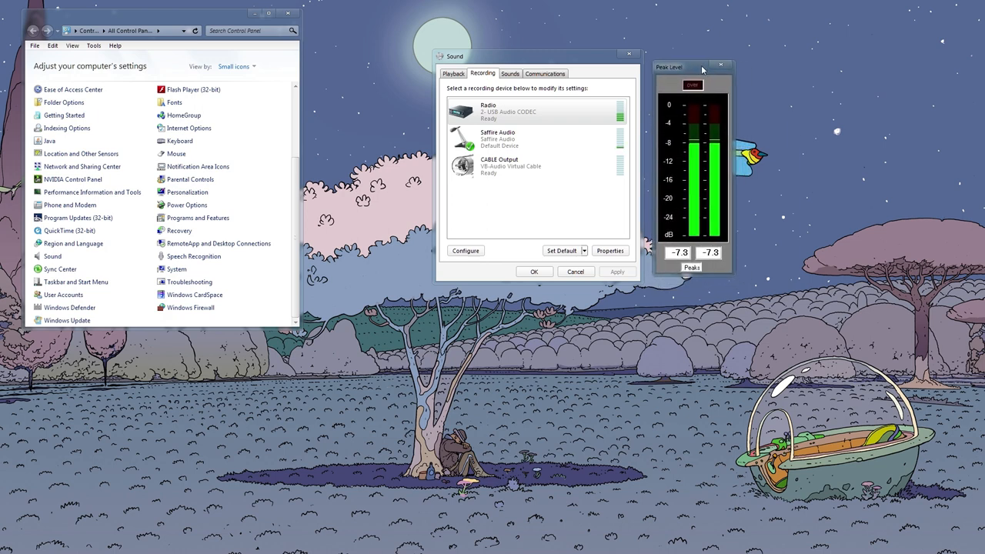
double_click(704, 116)
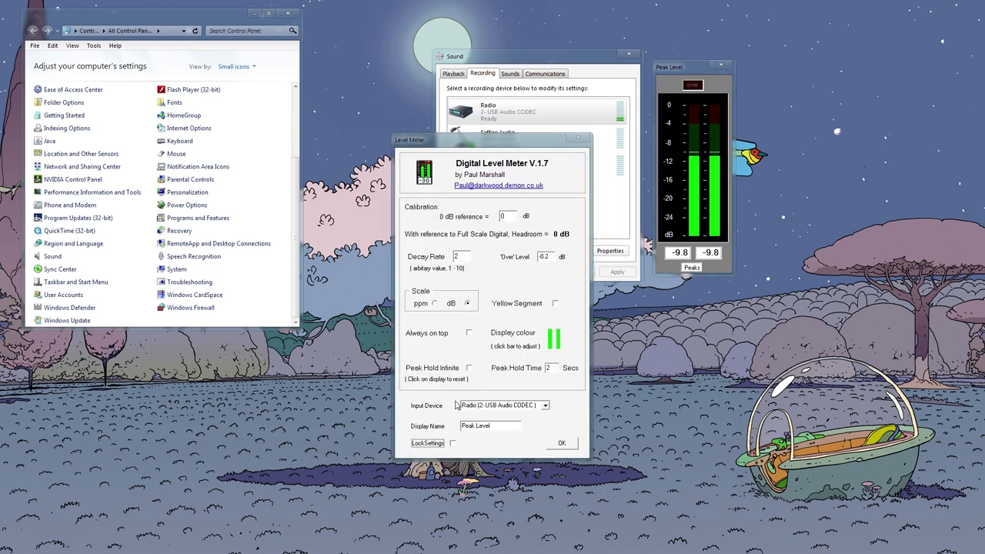
click(562, 443)
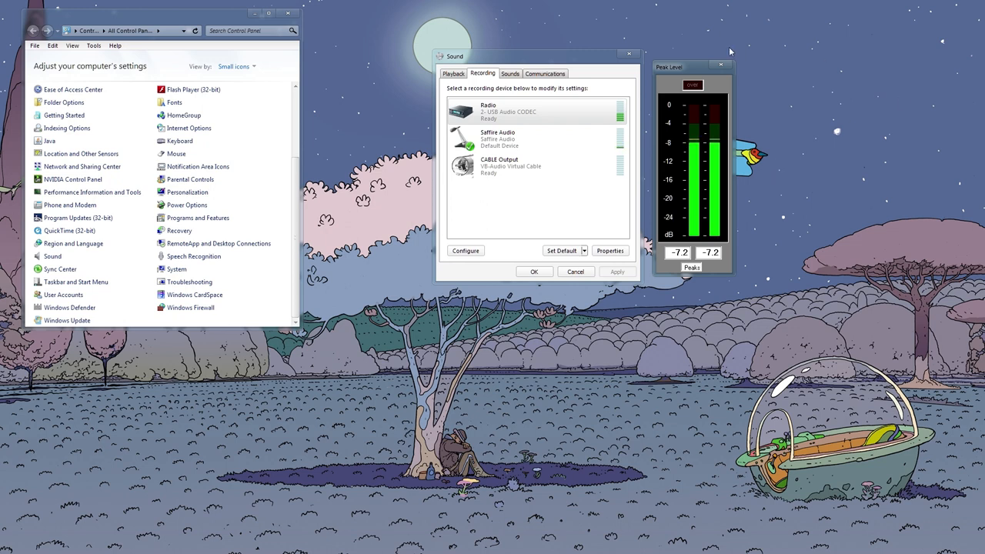
drag(682, 71, 700, 70)
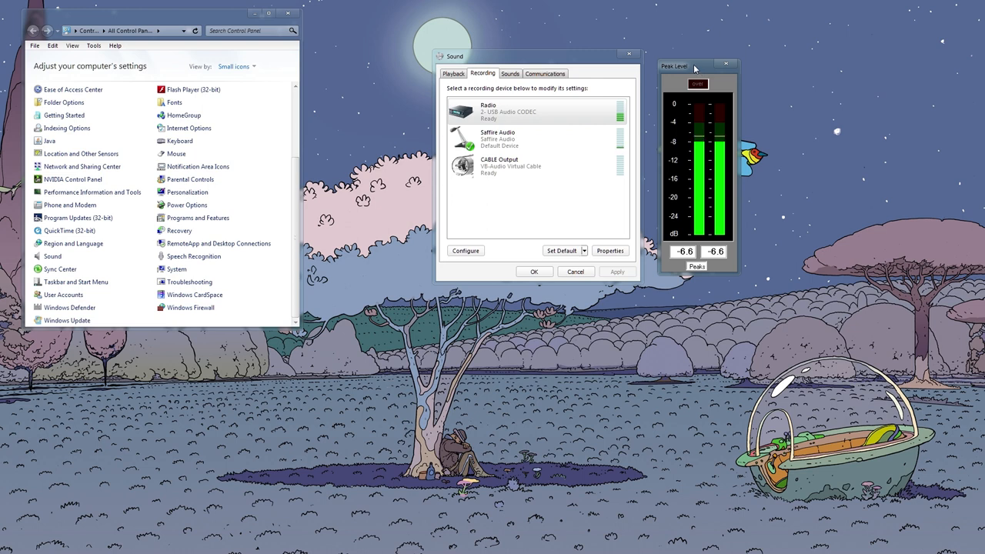
drag(695, 69, 697, 69)
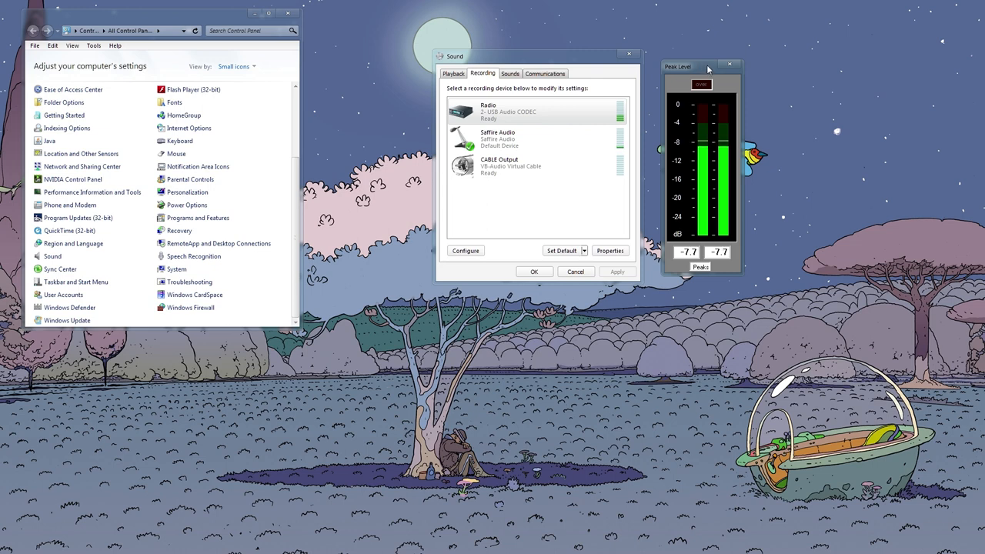
drag(708, 68, 710, 69)
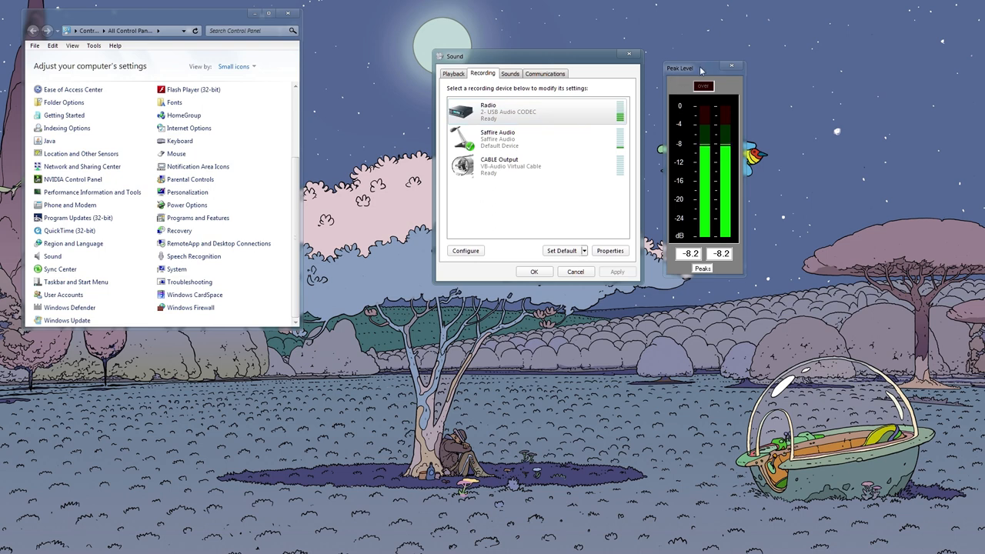
drag(697, 70, 692, 63)
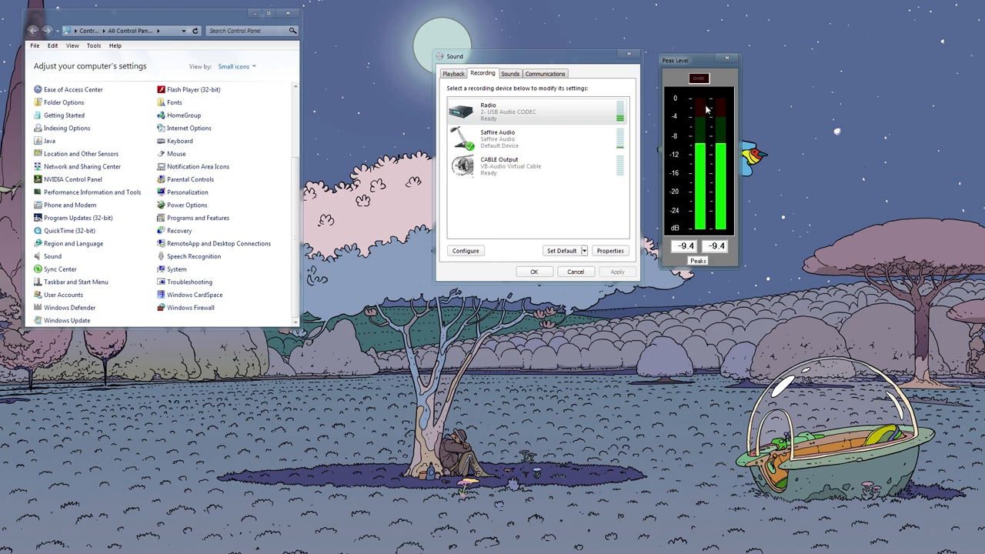
drag(695, 62, 693, 68)
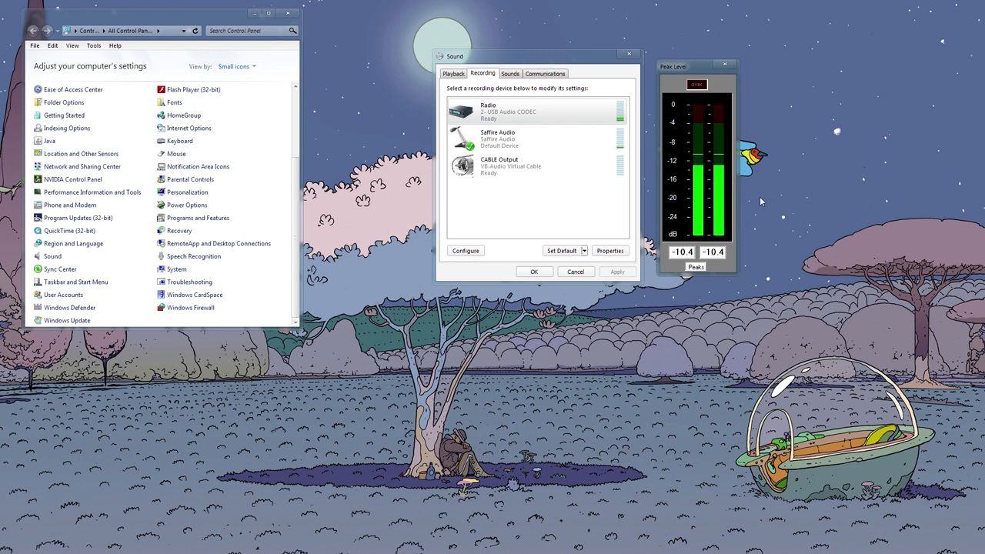
drag(596, 64, 602, 67)
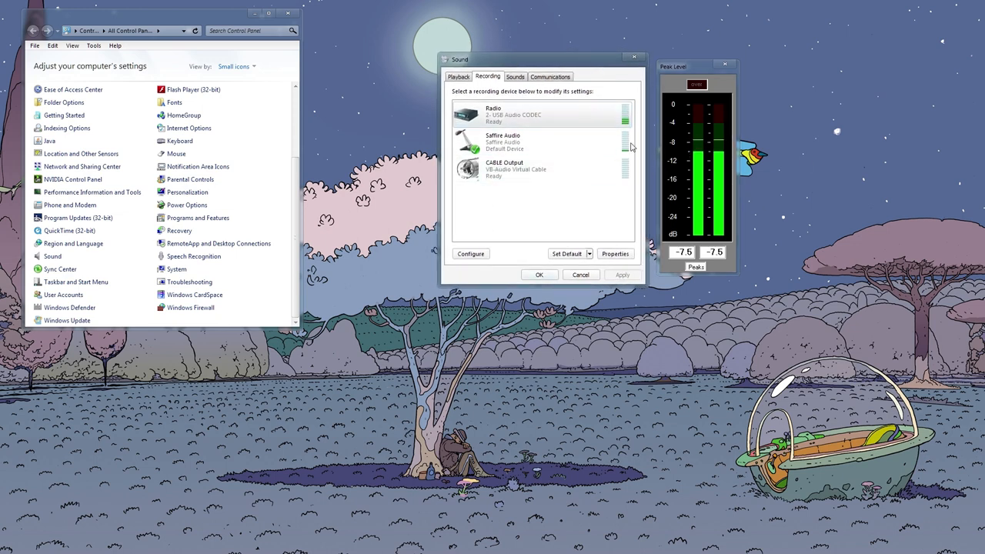
- Arrange the Sound dialog and Peak Level meter, then focus the Sound dialog
drag(604, 63, 606, 61)
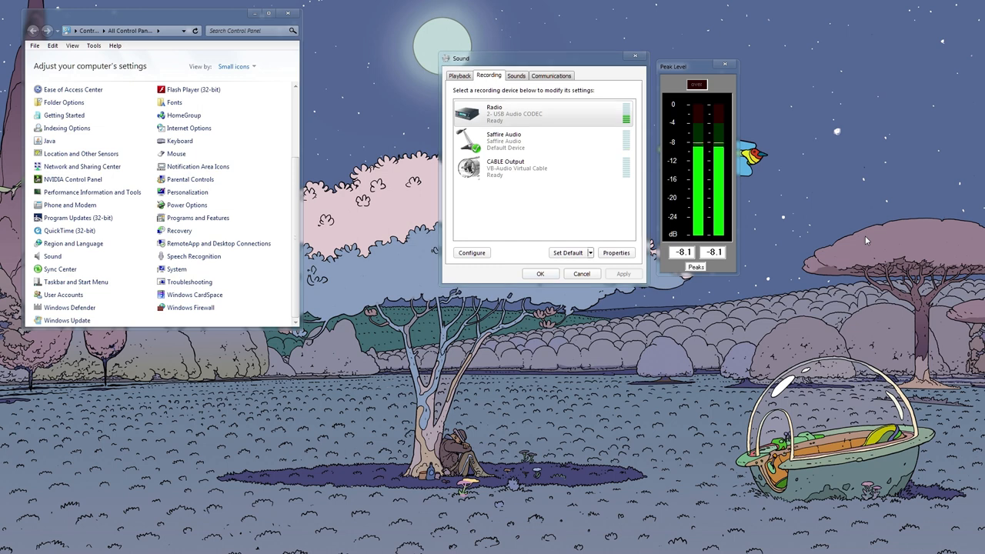
drag(689, 74, 691, 74)
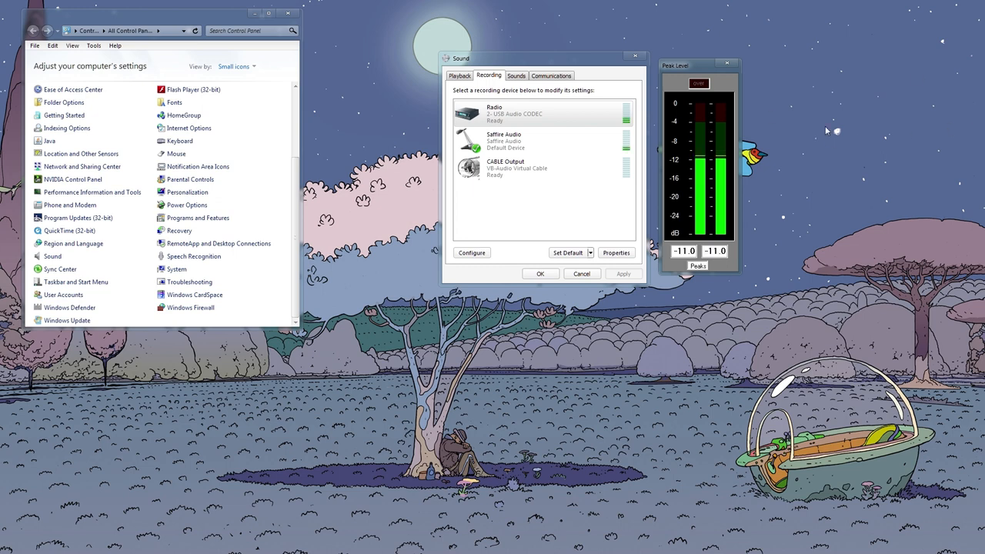
click(547, 121)
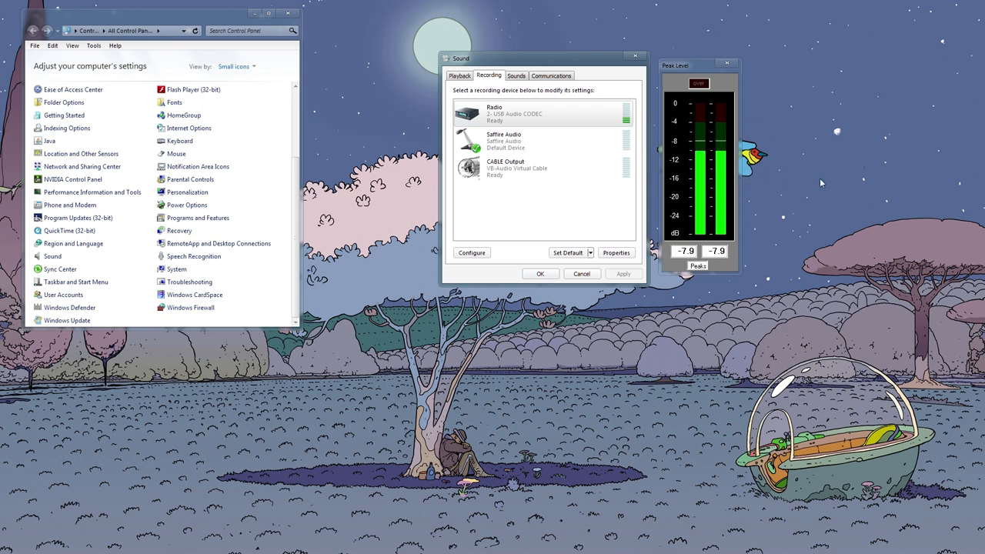
- Close the Sound dialog and move the Soundcard Oscilloscope window up and right
key(Escape)
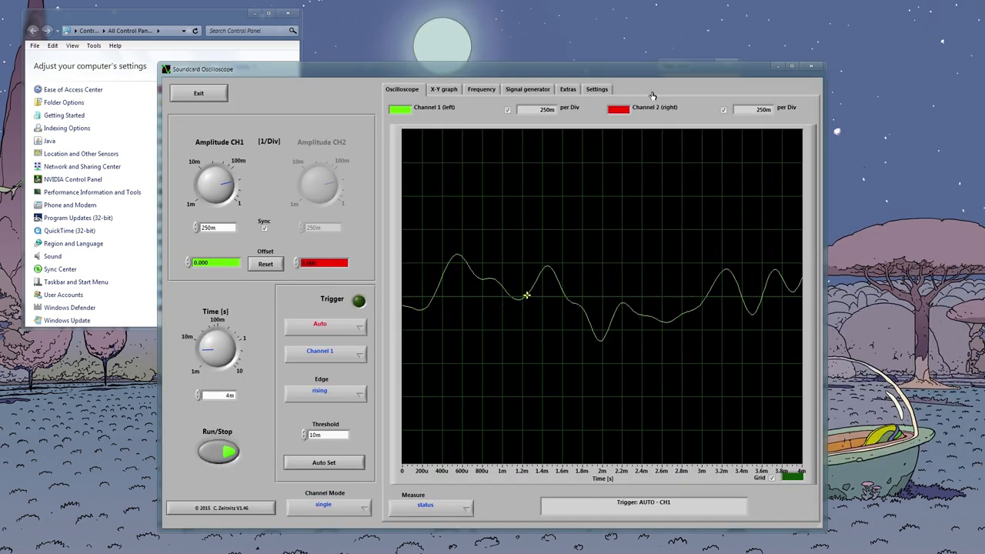
drag(631, 77, 778, 15)
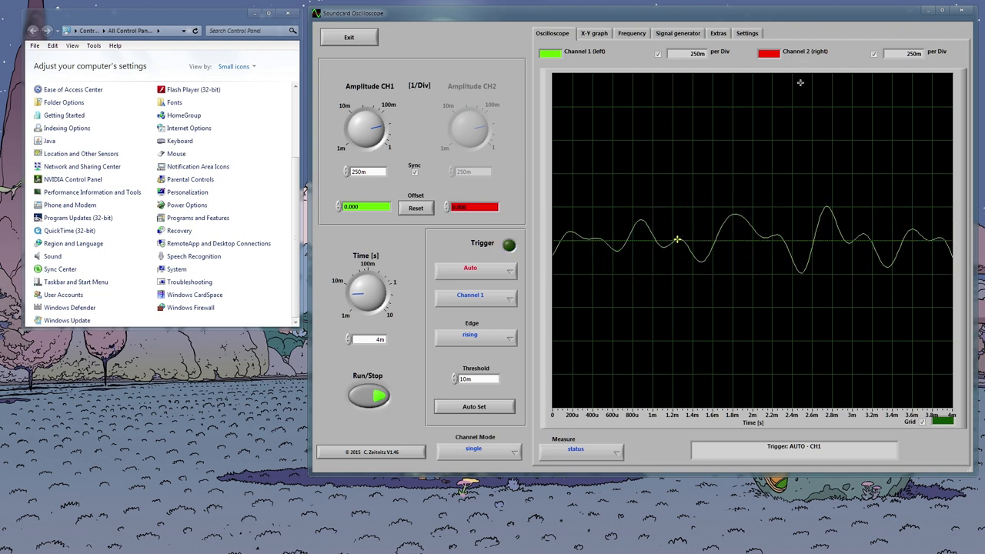
drag(699, 10, 704, 11)
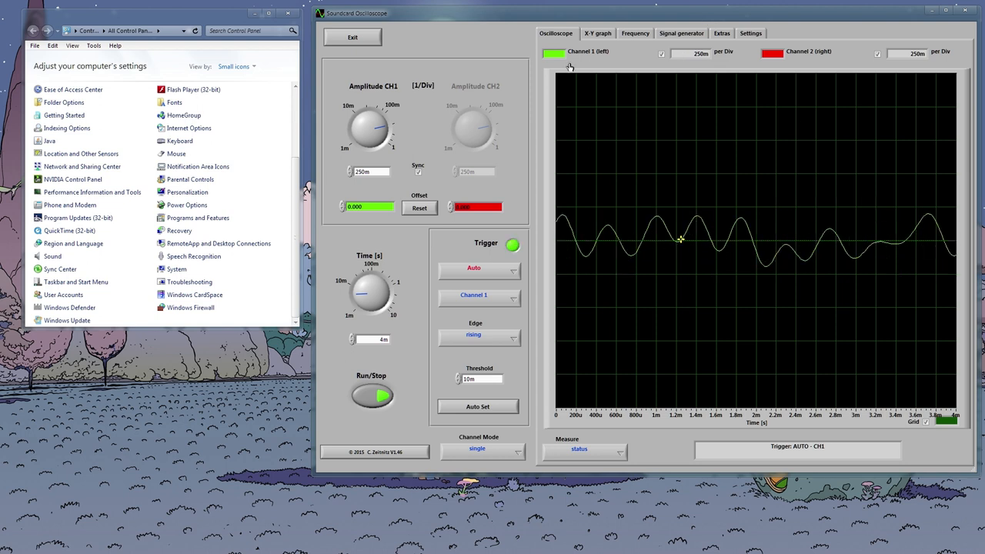
click(752, 33)
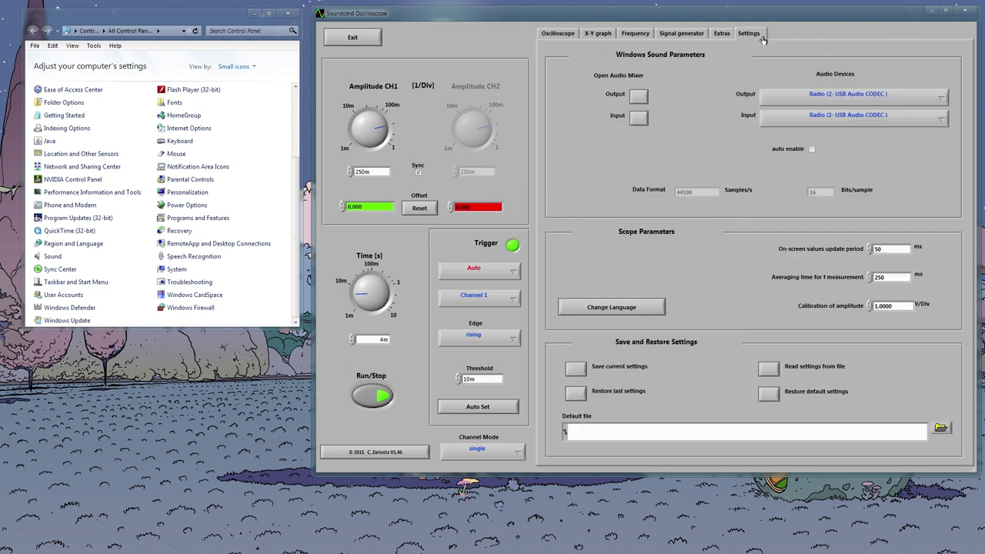
click(849, 117)
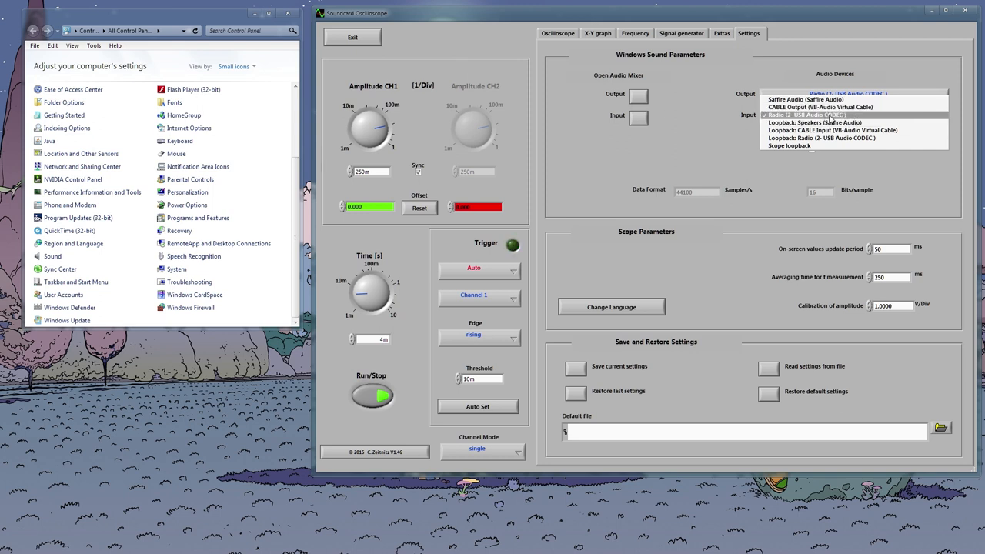
click(831, 116)
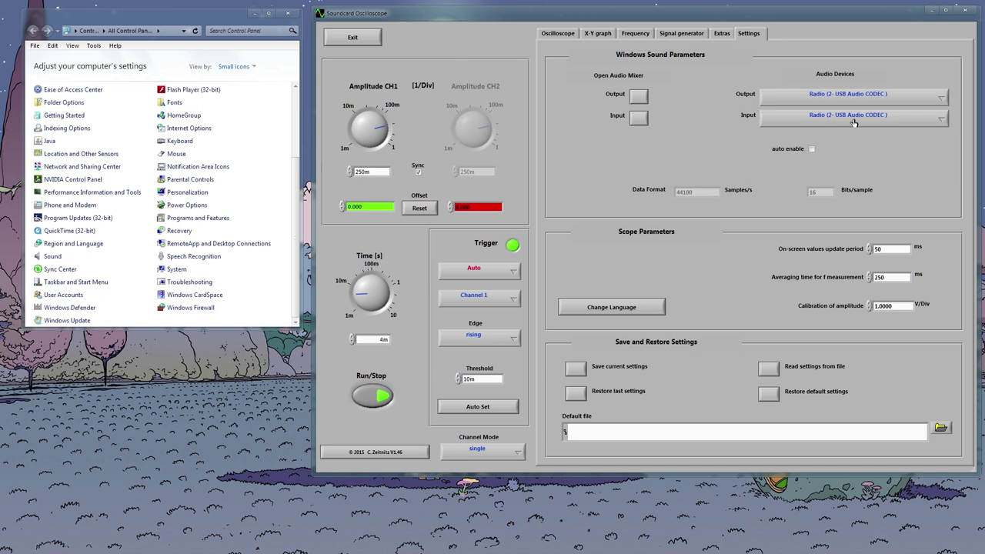
- Return to the Oscilloscope view showing the live Channel 1 Radio waveform
click(557, 33)
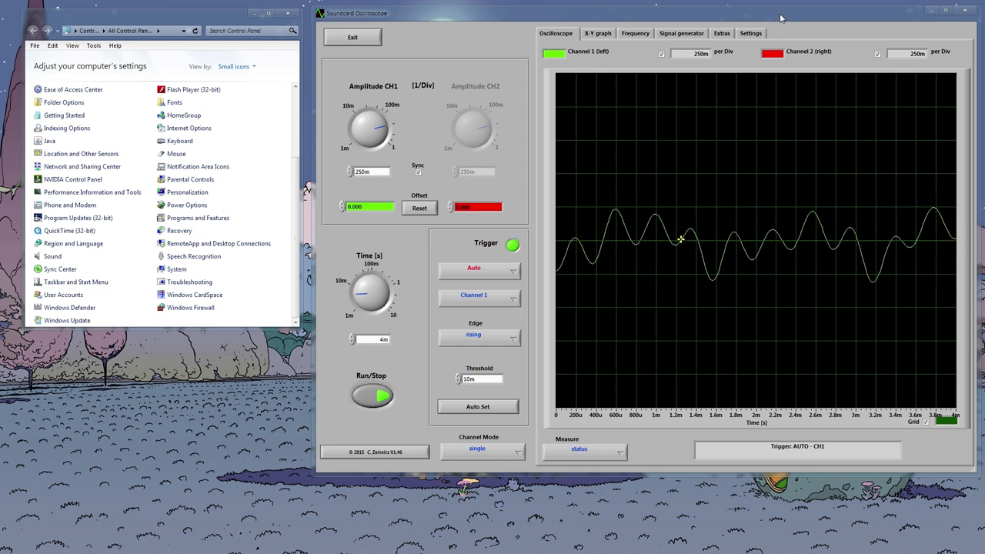
drag(780, 17, 776, 17)
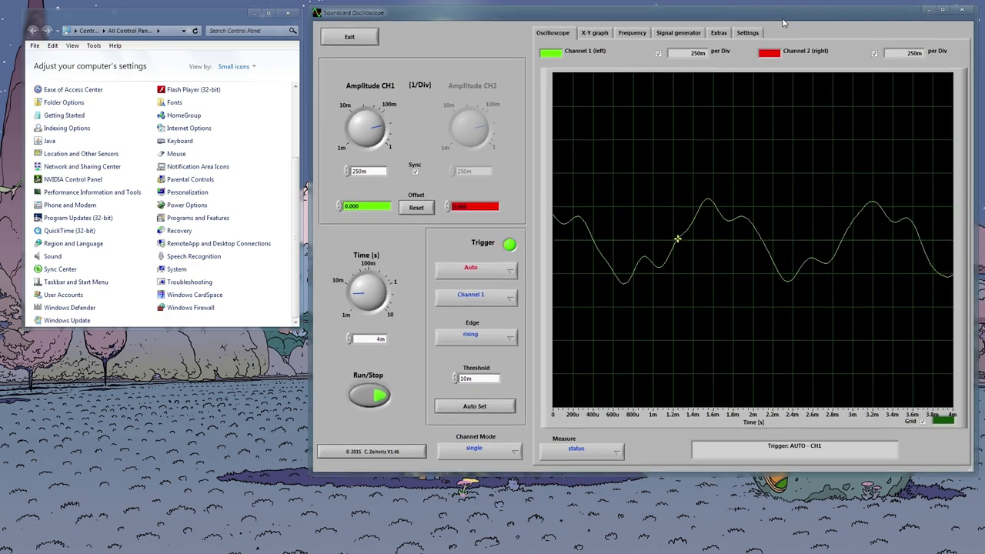